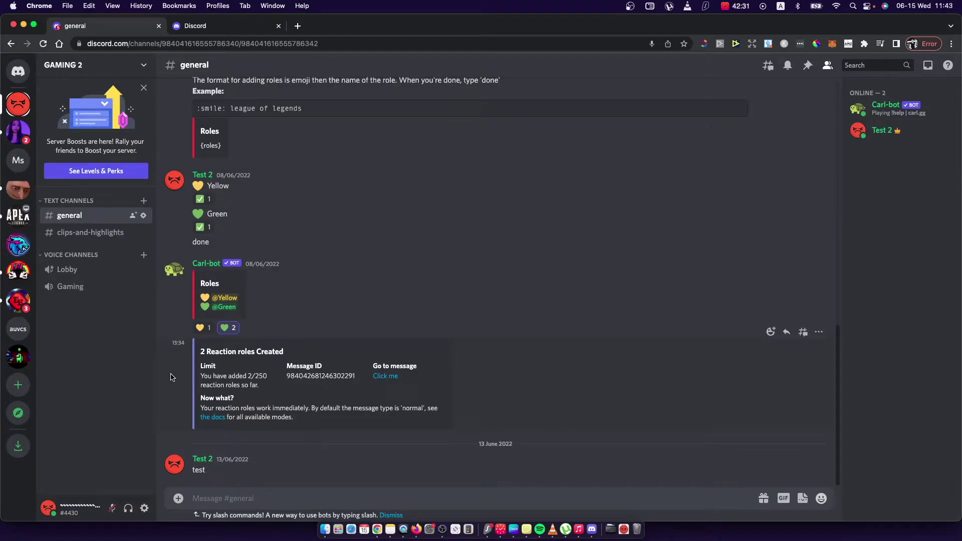
Open User Settings on the My Account page using the gear beside the username
left_click(144, 509)
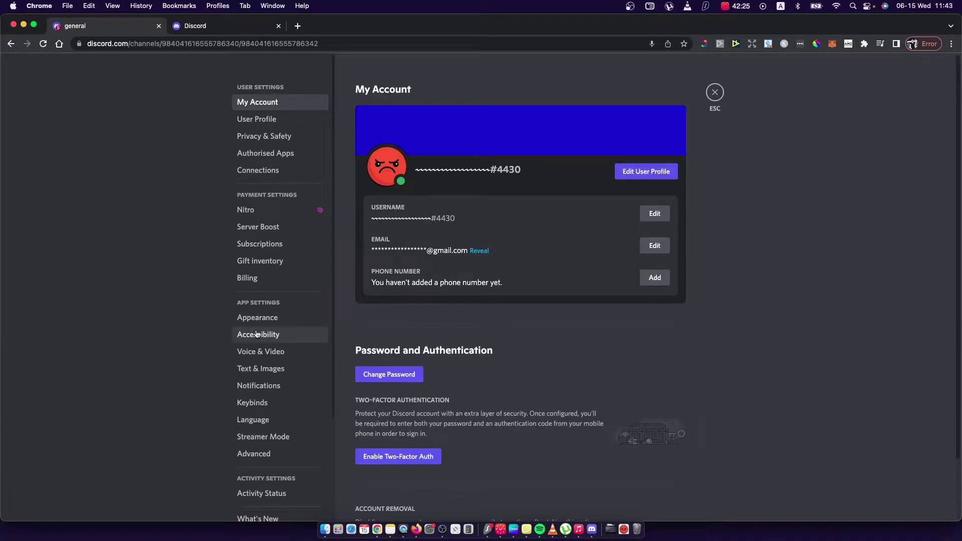
Enable Developer Mode under Advanced settings, then close the settings
left_click(260, 457)
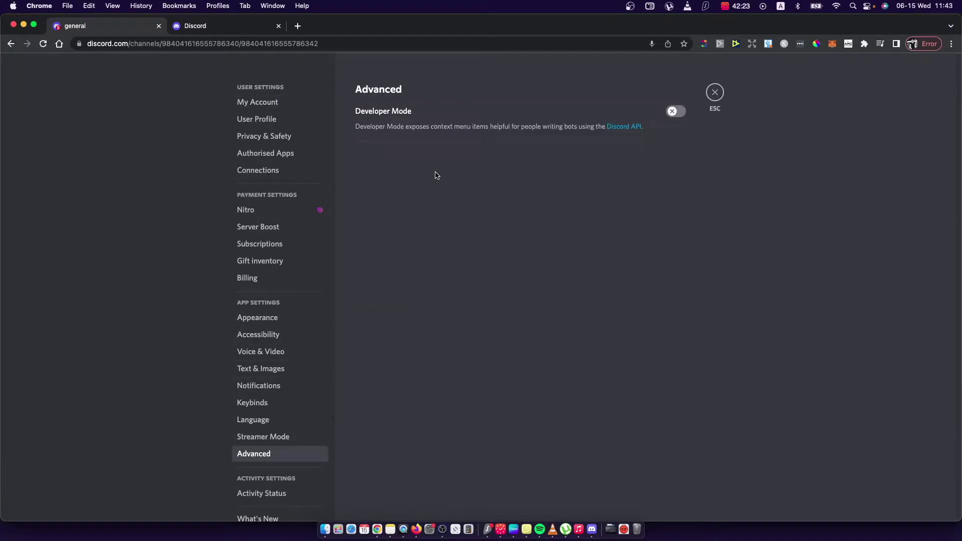
left_click(674, 113)
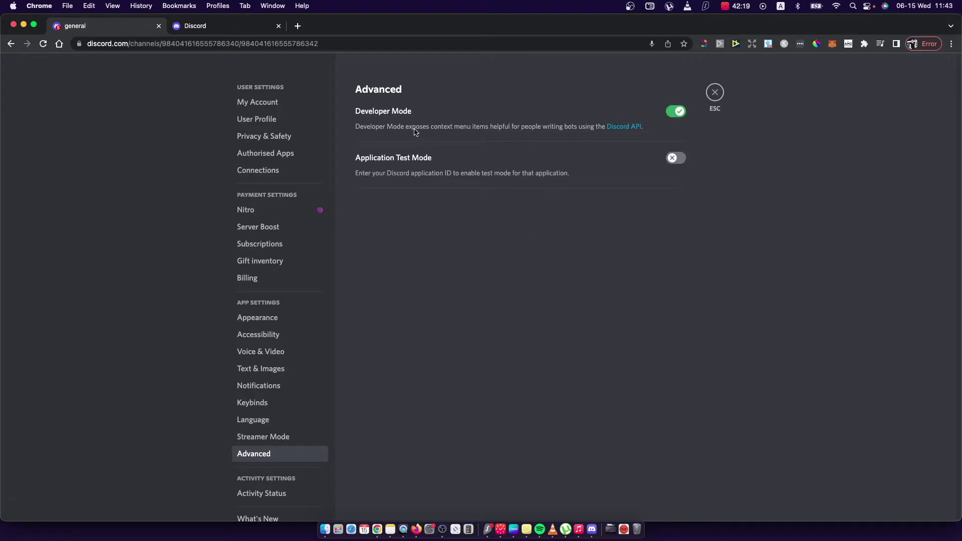
left_click(715, 92)
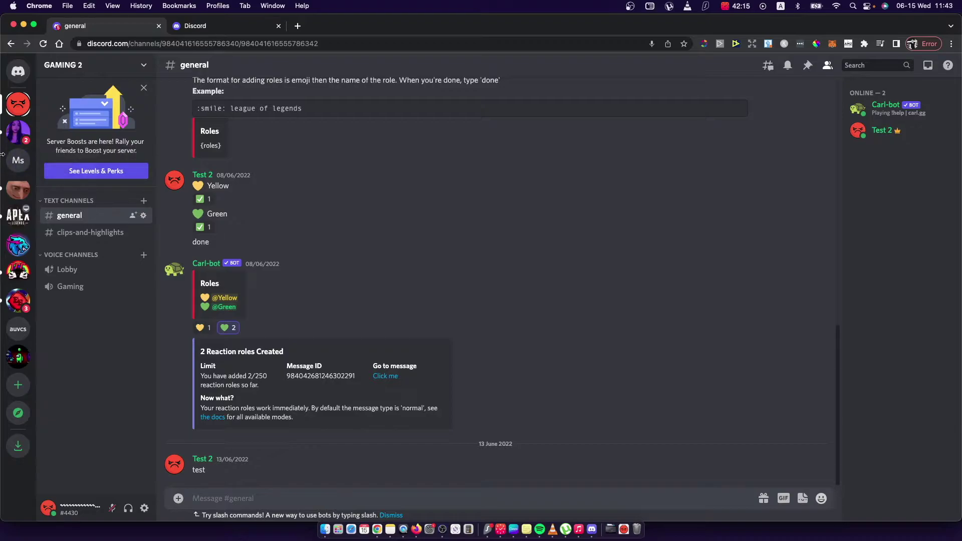
Copy the reported server's ID from its server icon's context menu
right_click(18, 164)
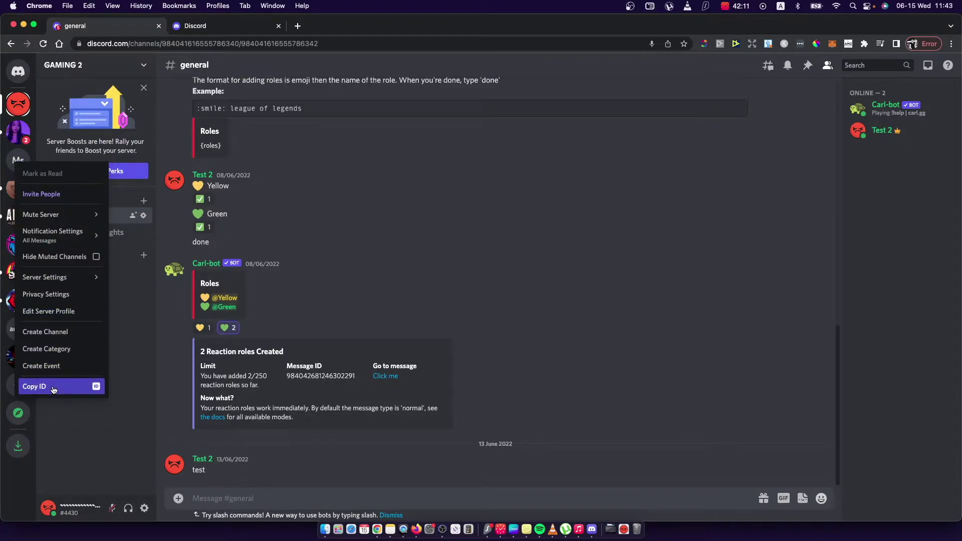
left_click(52, 389)
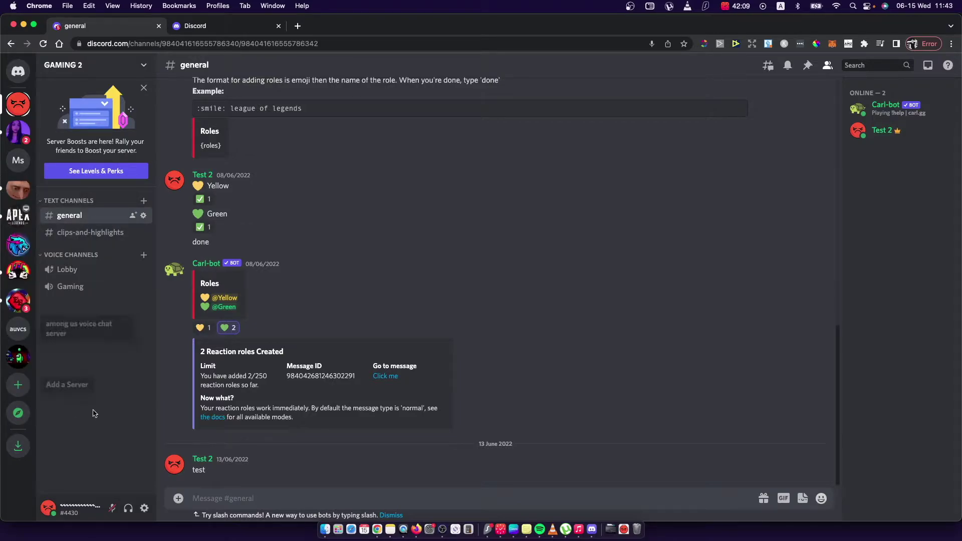
left_click(197, 28)
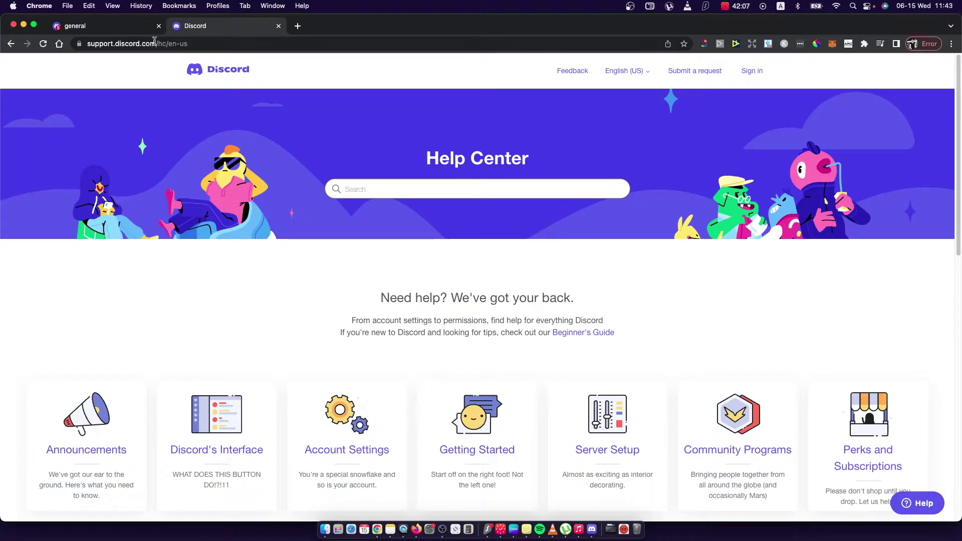
Start a request: Trust & Safety, Report spam, 'A server is promoting or encouraging spam'
left_click(694, 71)
left_click(232, 208)
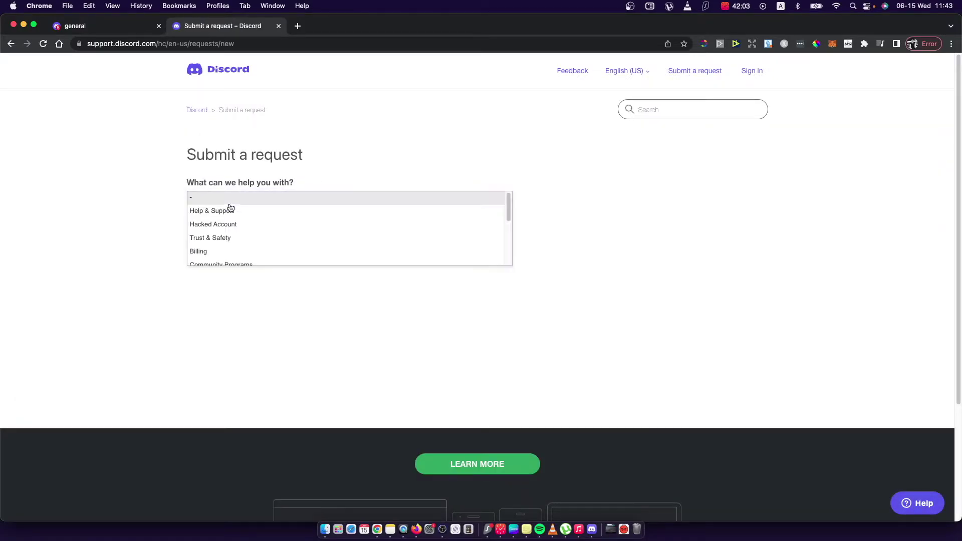
left_click(207, 239)
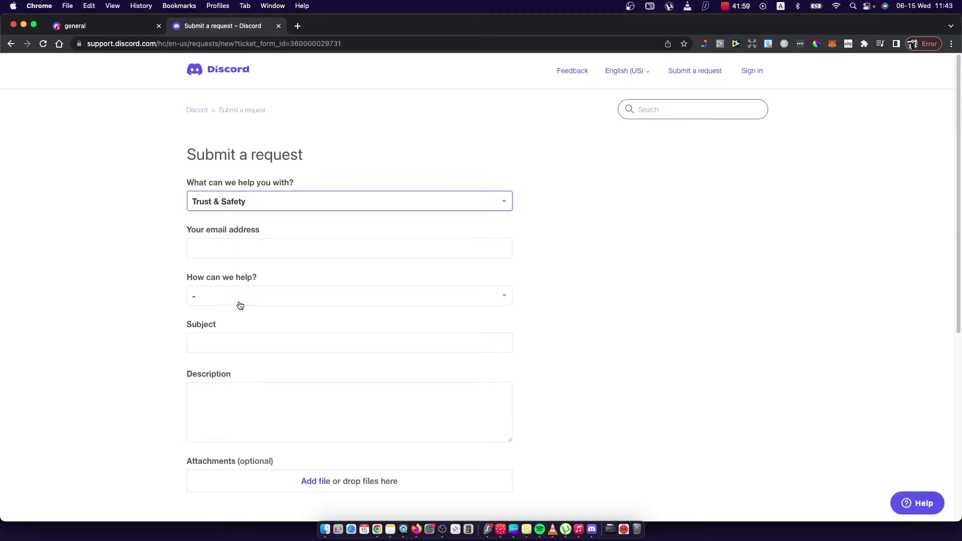
left_click(239, 305)
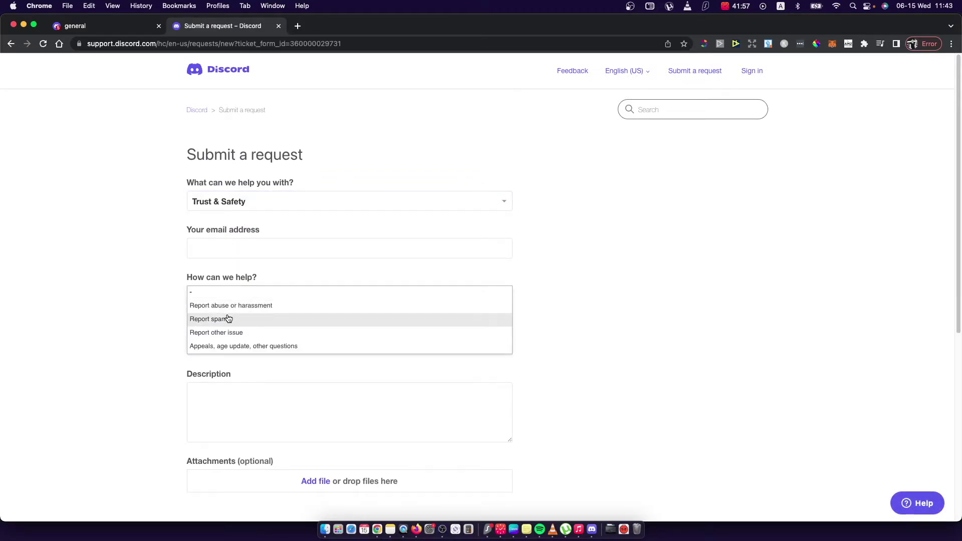
left_click(229, 319)
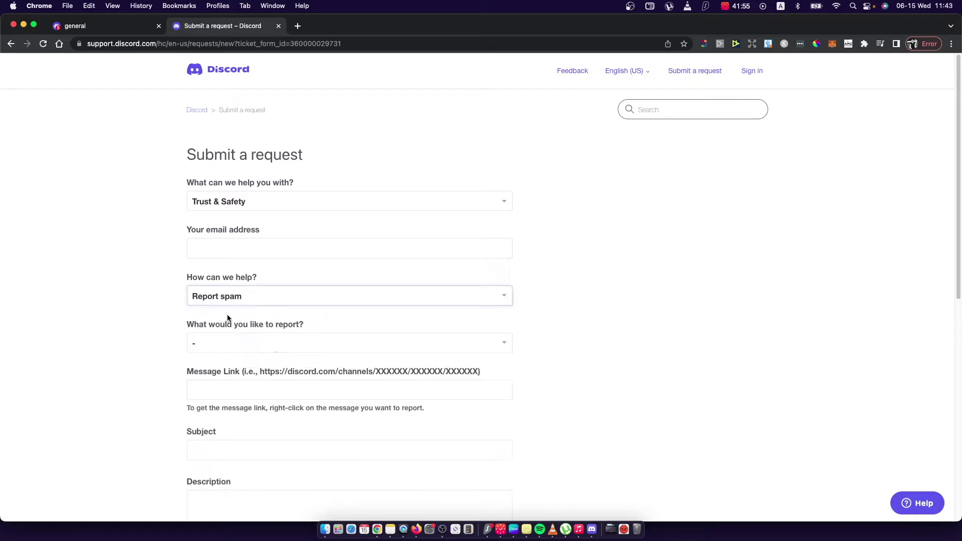
left_click(248, 349)
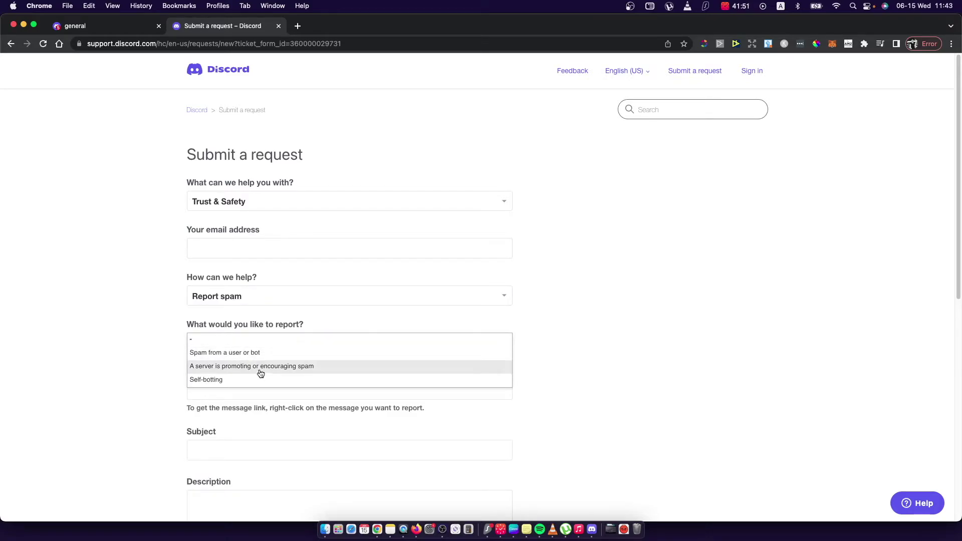
left_click(259, 371)
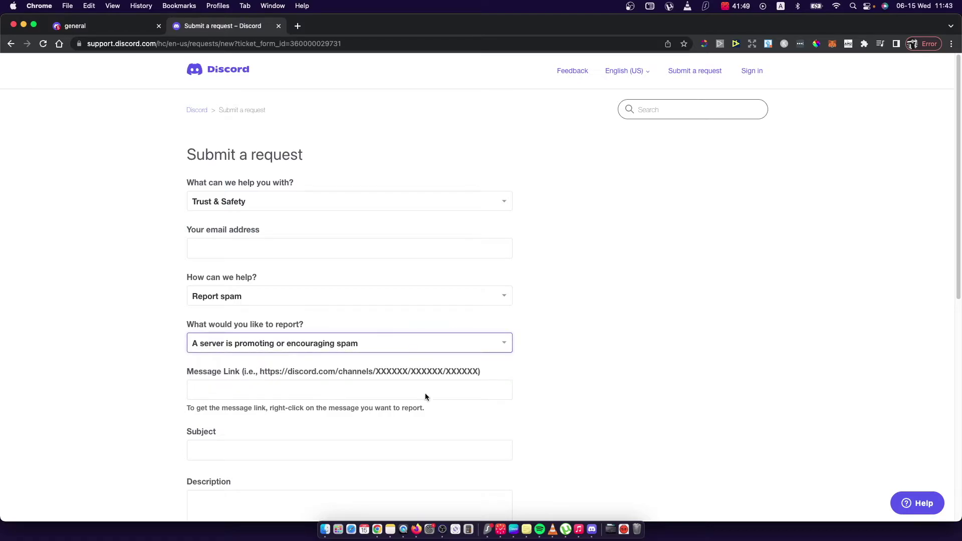
scroll(393, 368, "down", 3)
left_click(240, 408)
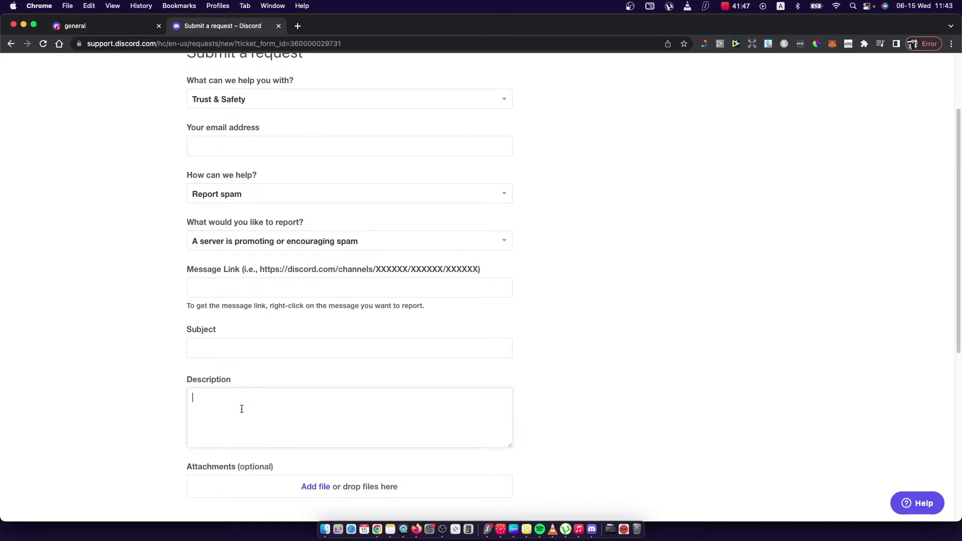
type("811487240340766760 (server id")
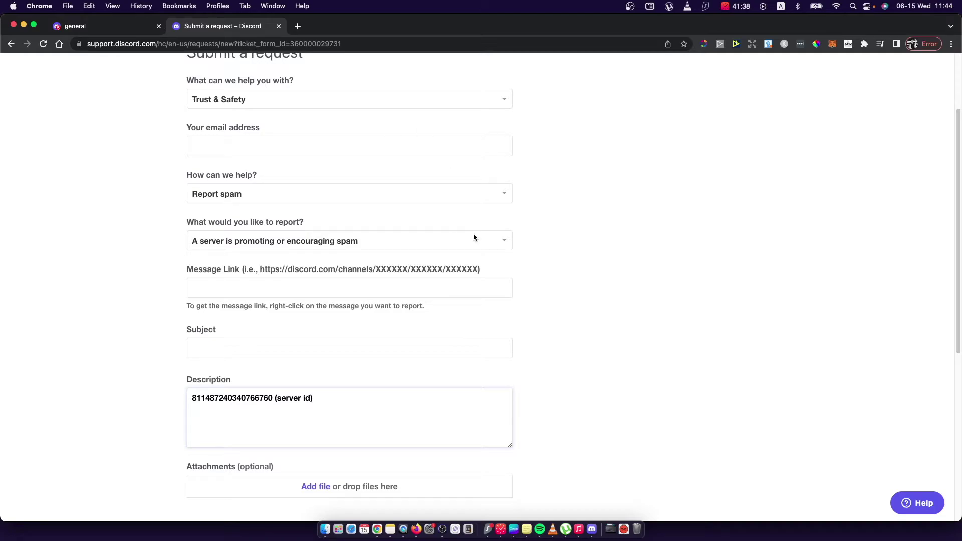
left_click(66, 26)
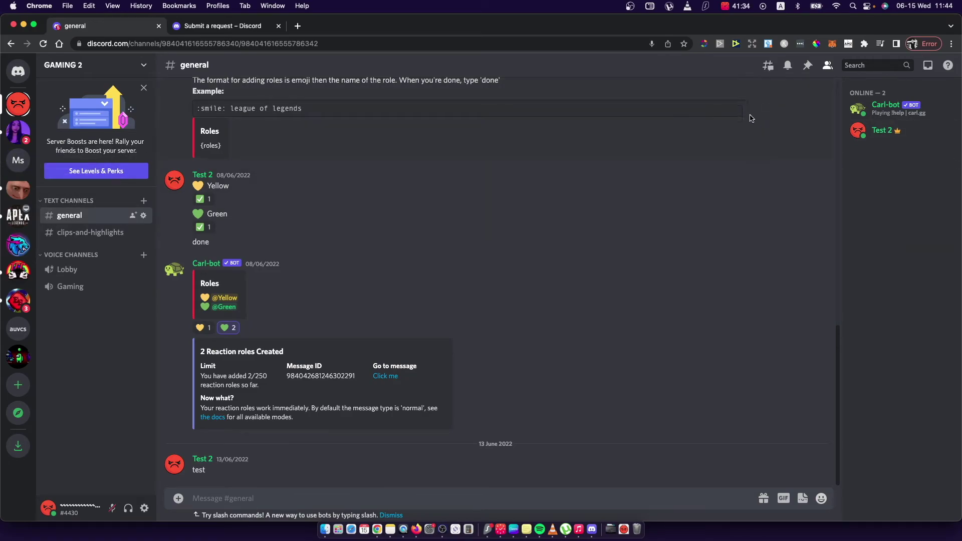
right_click(897, 136)
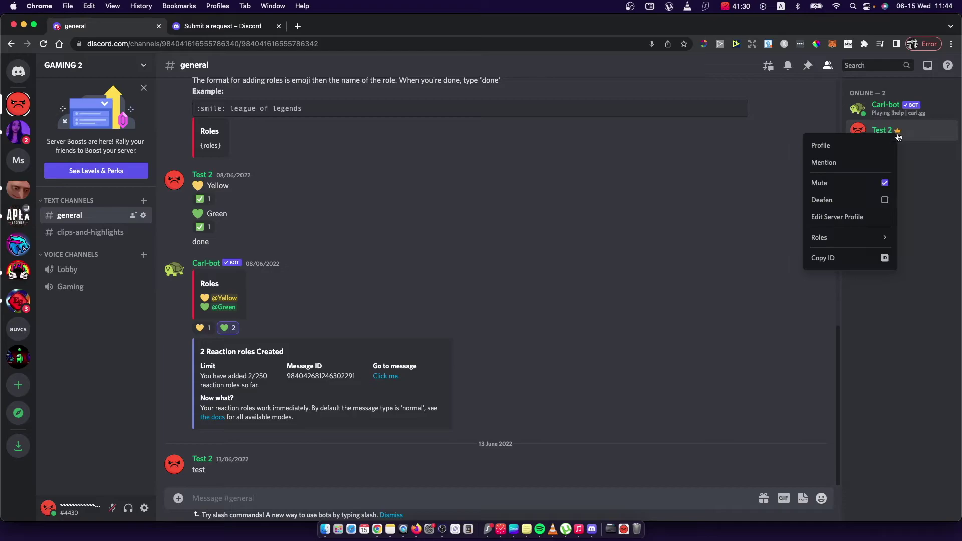
left_click(834, 257)
left_click(240, 34)
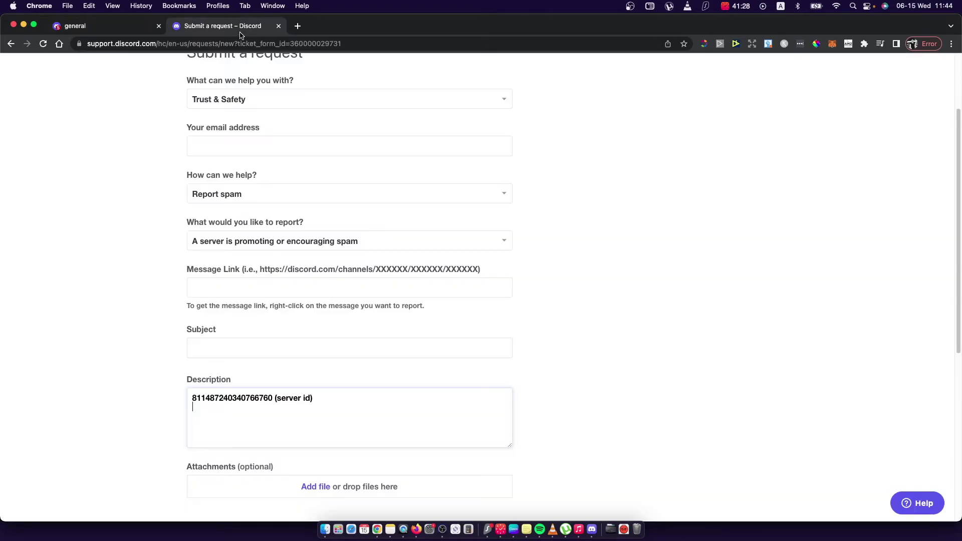
key("super+v")
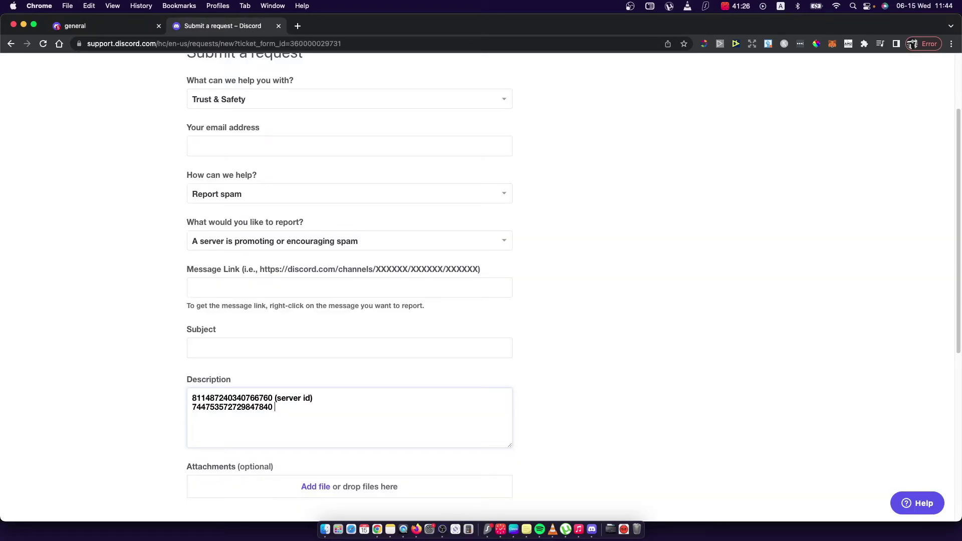
type("wer")
left_click(113, 25)
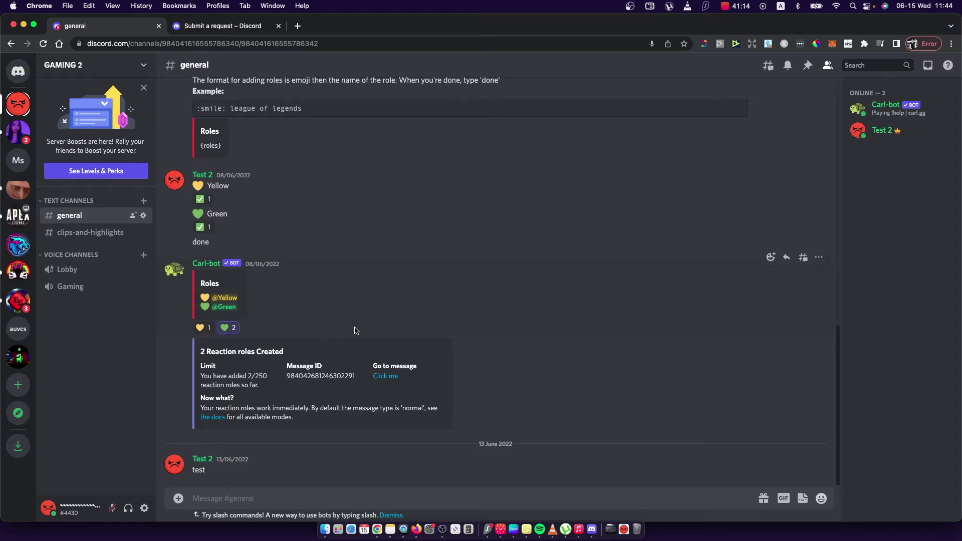
Copy the test message's link and paste it into the form's Message Link field
mouse_move(215, 471)
right_click(223, 470)
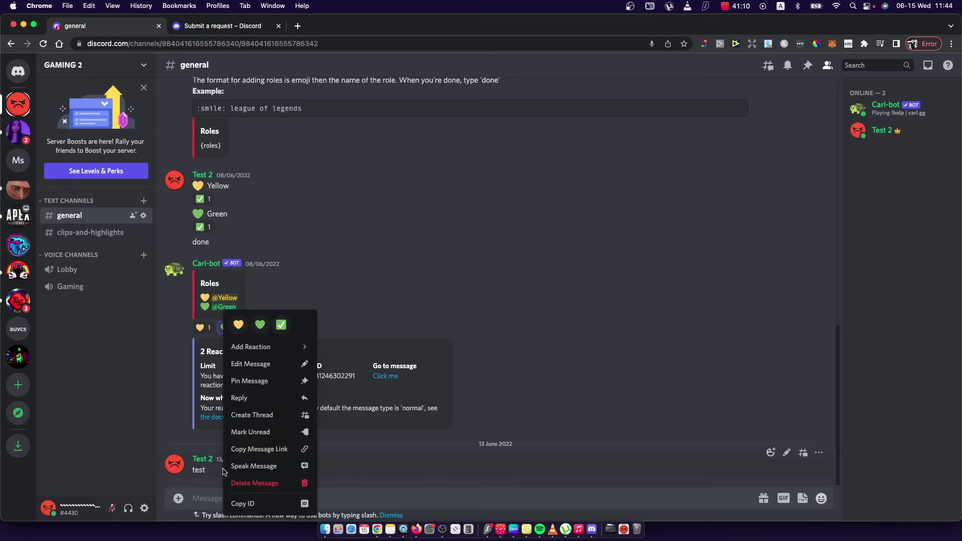
left_click(255, 450)
left_click(225, 27)
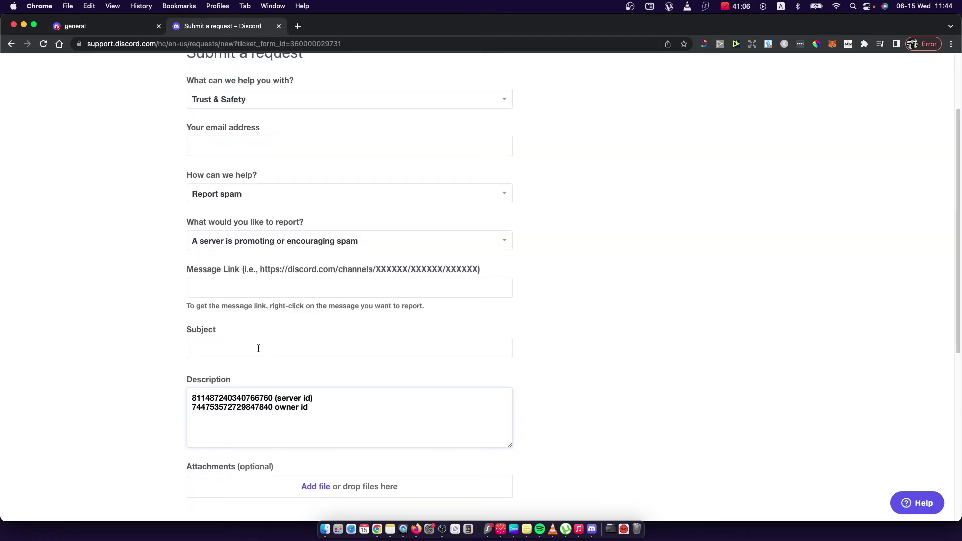
left_click(230, 280)
key("super+v")
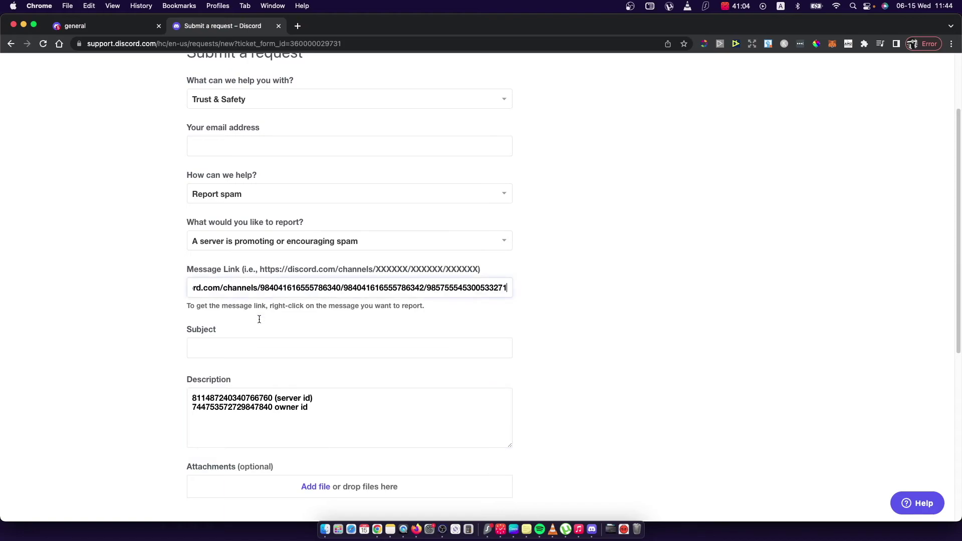
scroll(130, 241, "down", 3)
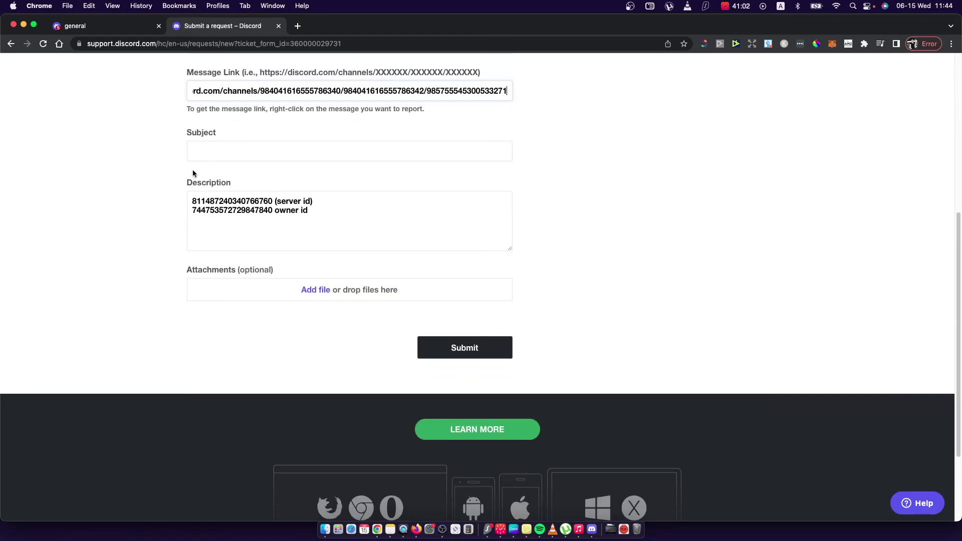
scroll(283, 266, "up", 3)
scroll(286, 275, "up", 2)
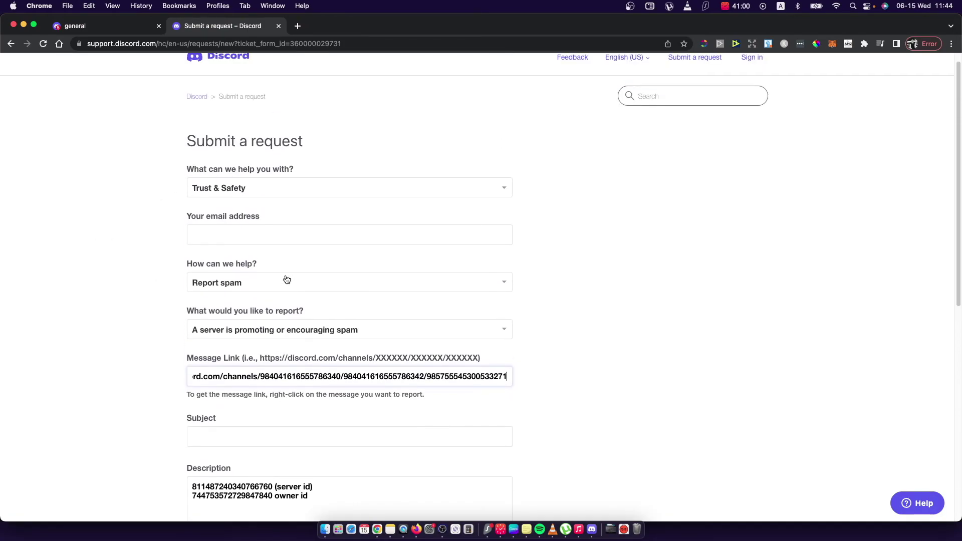
scroll(298, 285, "down", 5)
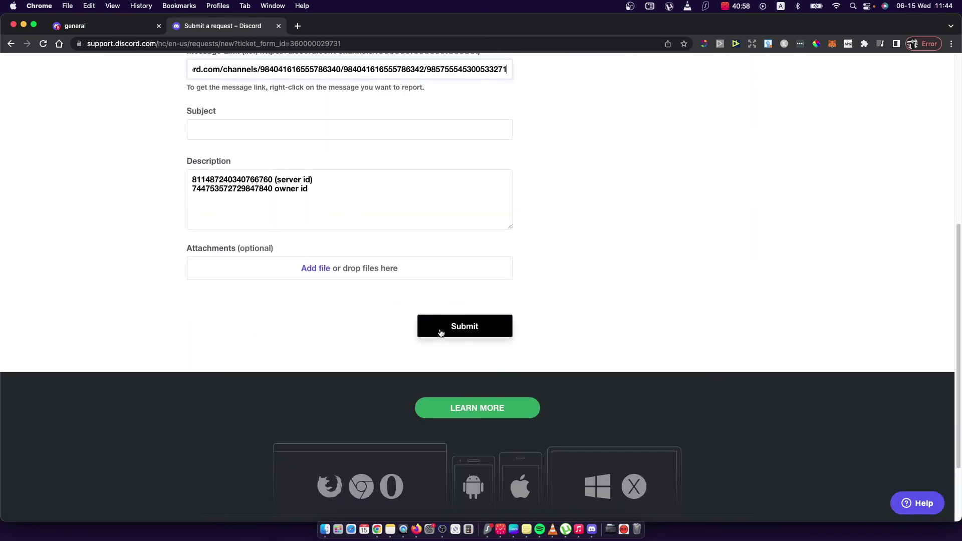